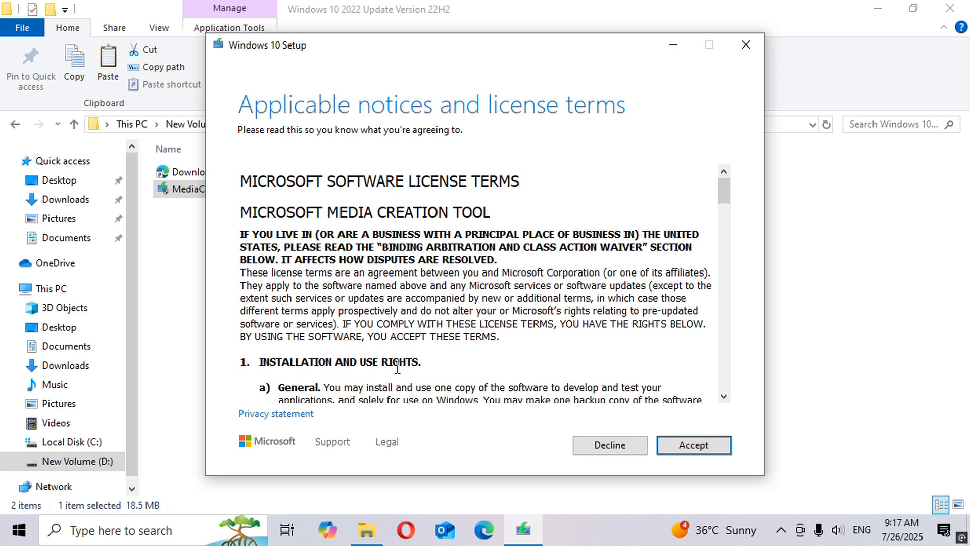
Accept the license terms and choose to create installation media (USB flash drive, DVD, or ISO file) for another PC.
{"action": "left_click", "coordinate": [677, 446]}
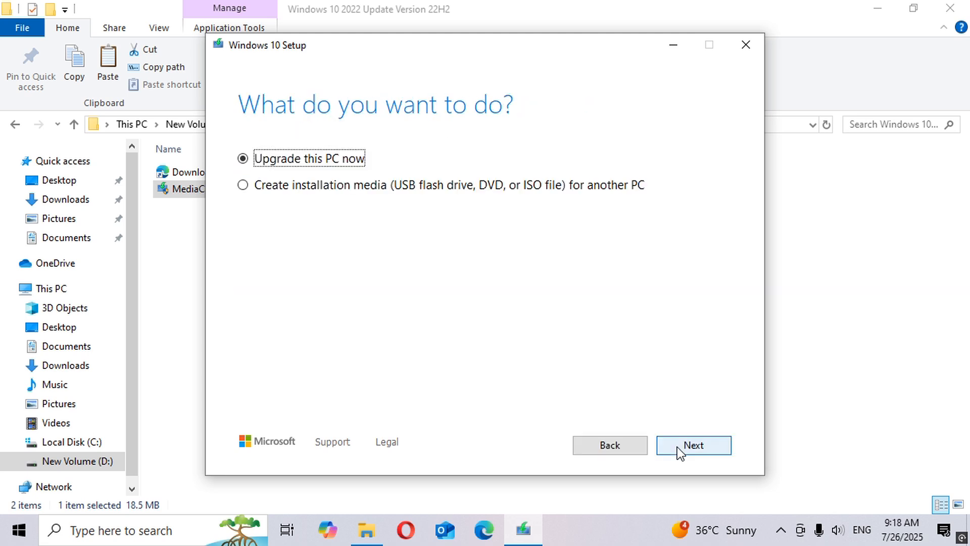
{"action": "left_click", "coordinate": [417, 183]}
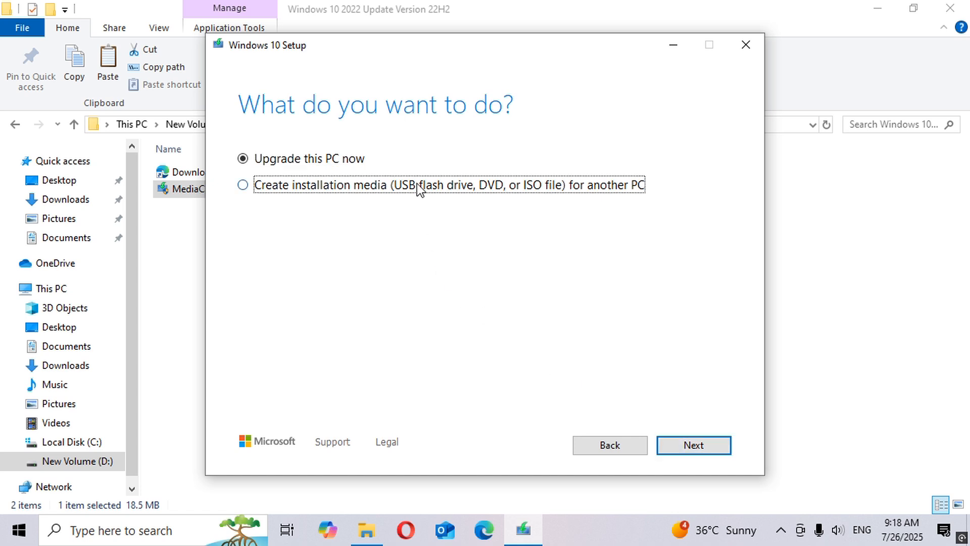
{"action": "left_click", "coordinate": [686, 445]}
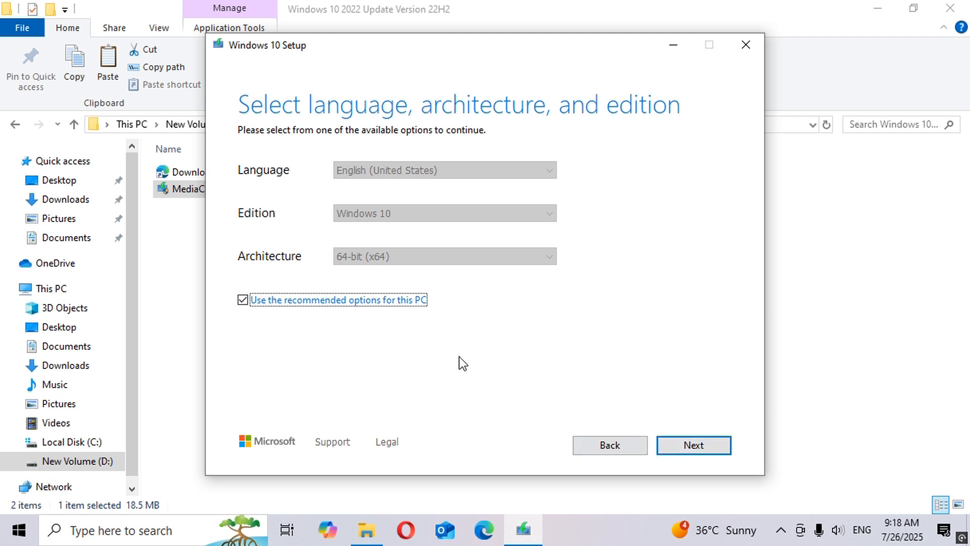
Turn off the recommended options, keep English (United States) and Windows 10, set the architecture to Both, and continue.
{"action": "left_click", "coordinate": [403, 300]}
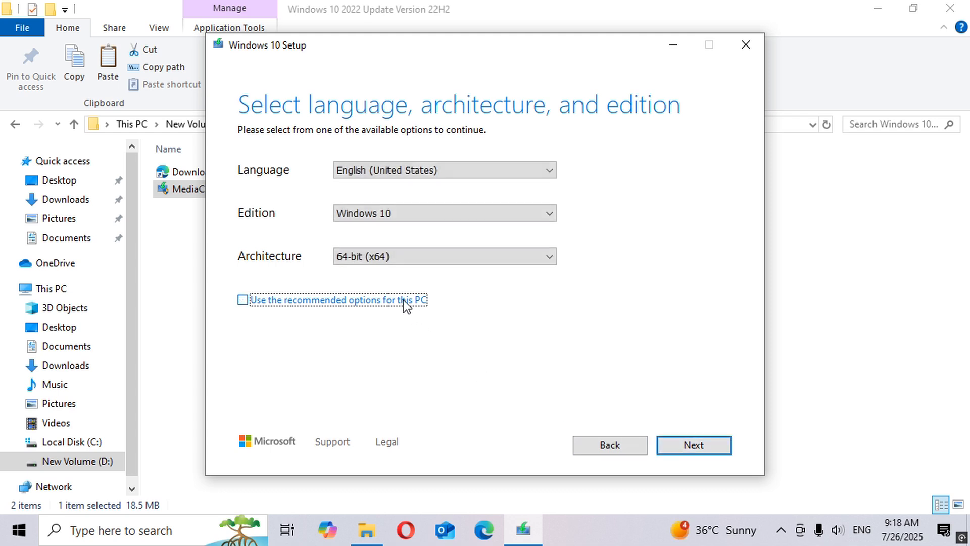
{"action": "left_click", "coordinate": [447, 169]}
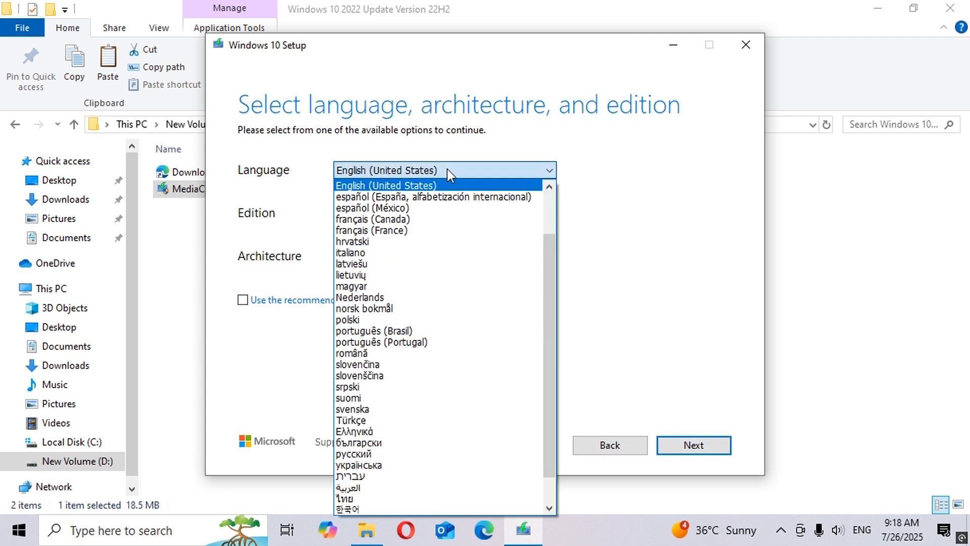
{"action": "left_click", "coordinate": [447, 169]}
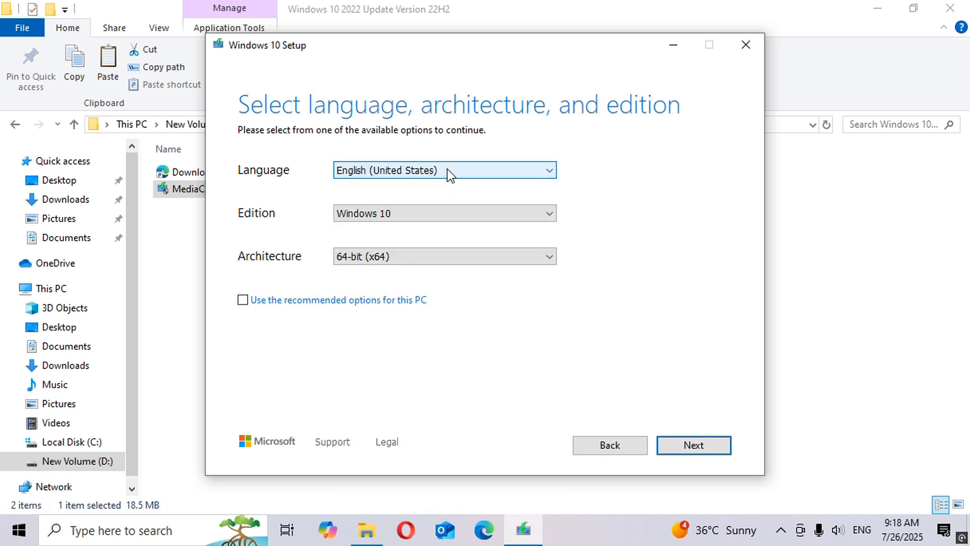
{"action": "left_click", "coordinate": [439, 213]}
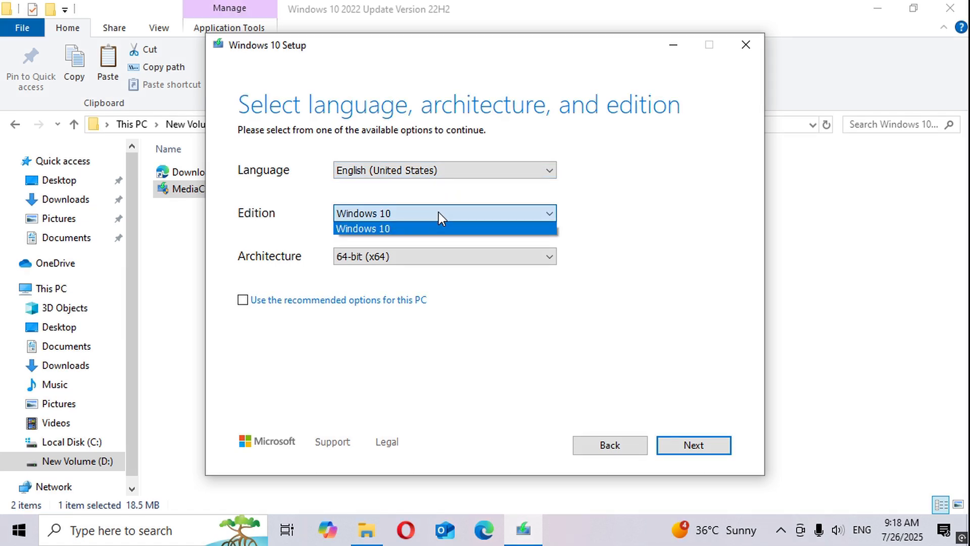
{"action": "left_click", "coordinate": [439, 213]}
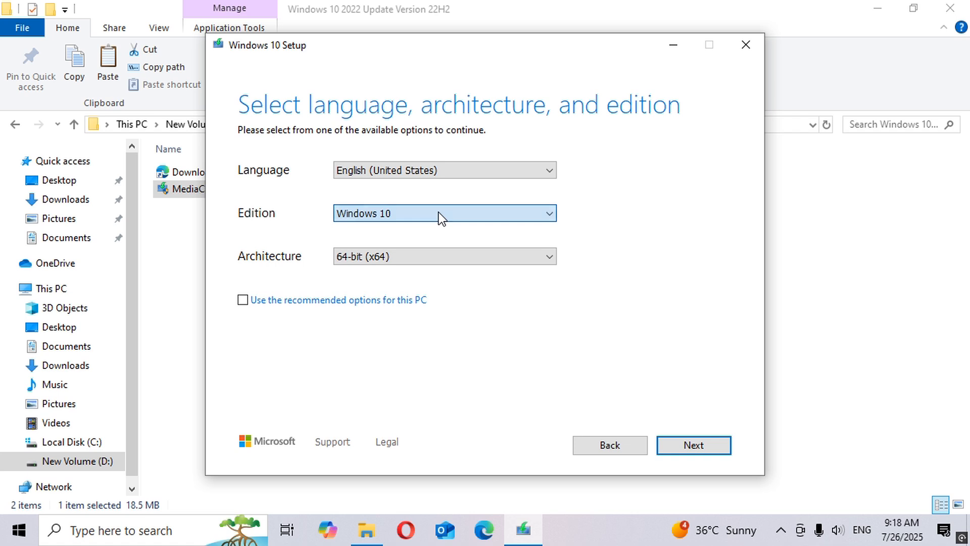
{"action": "left_click", "coordinate": [454, 257]}
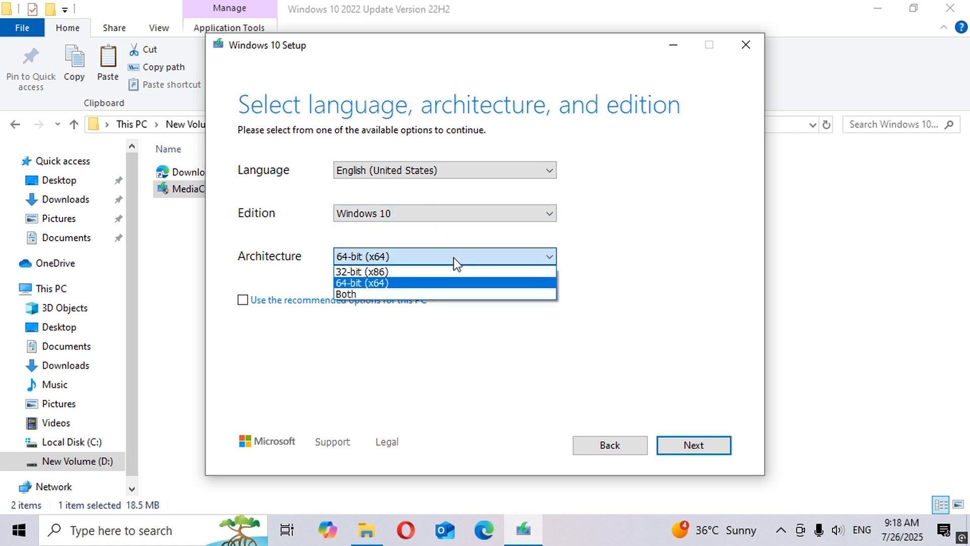
{"action": "left_click", "coordinate": [375, 293]}
{"action": "left_click", "coordinate": [665, 444]}
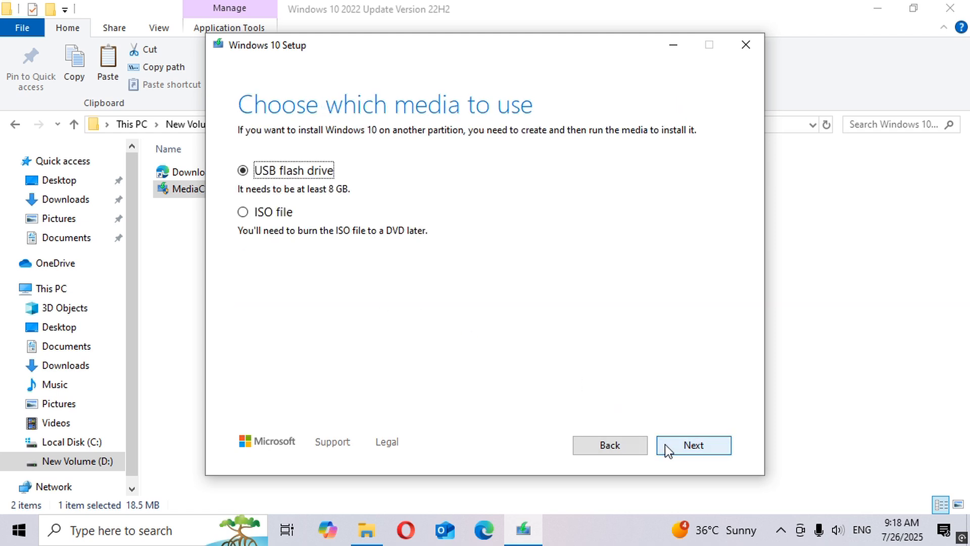
Choose ISO file as the media, save it as Windows in Documents\Downloads, and finish the setup.
{"action": "left_click", "coordinate": [283, 215]}
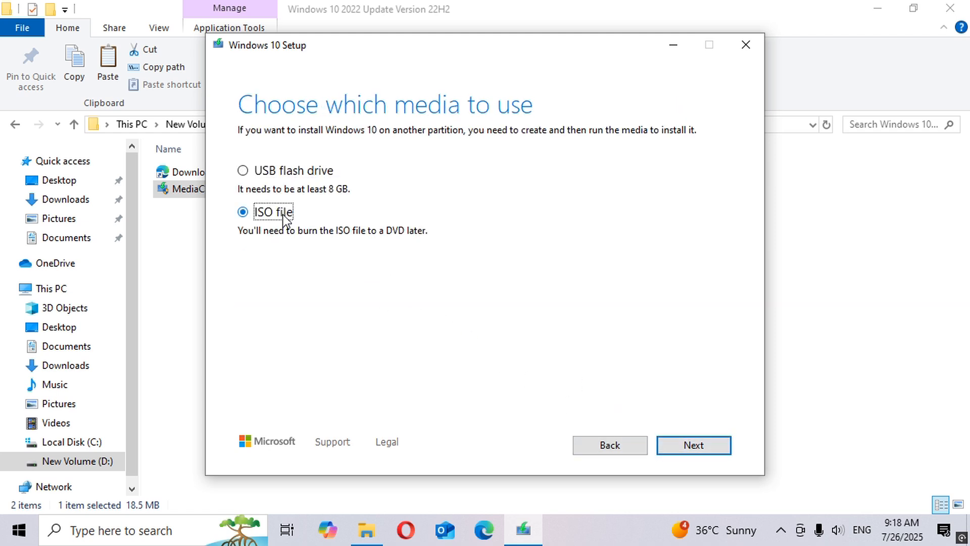
{"action": "left_click", "coordinate": [677, 444]}
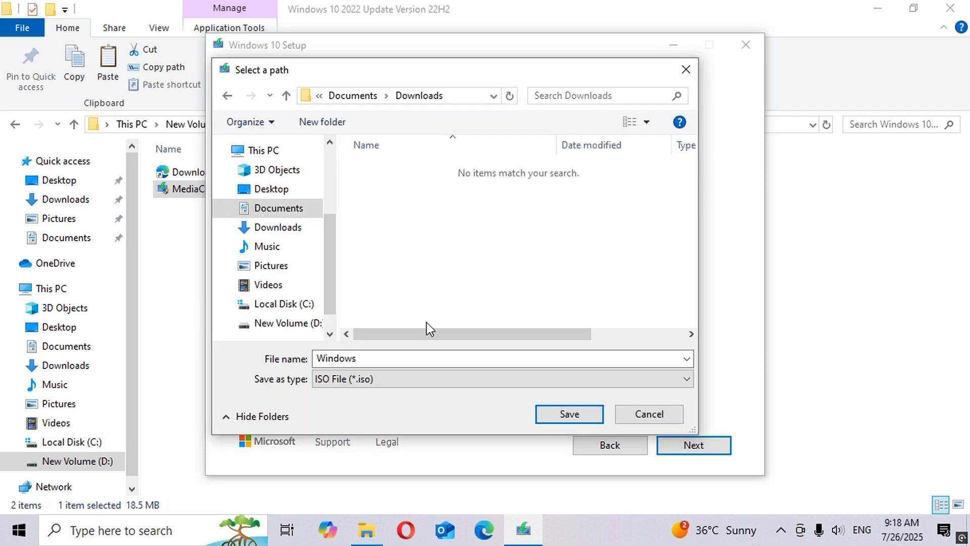
{"action": "left_click", "coordinate": [554, 413]}
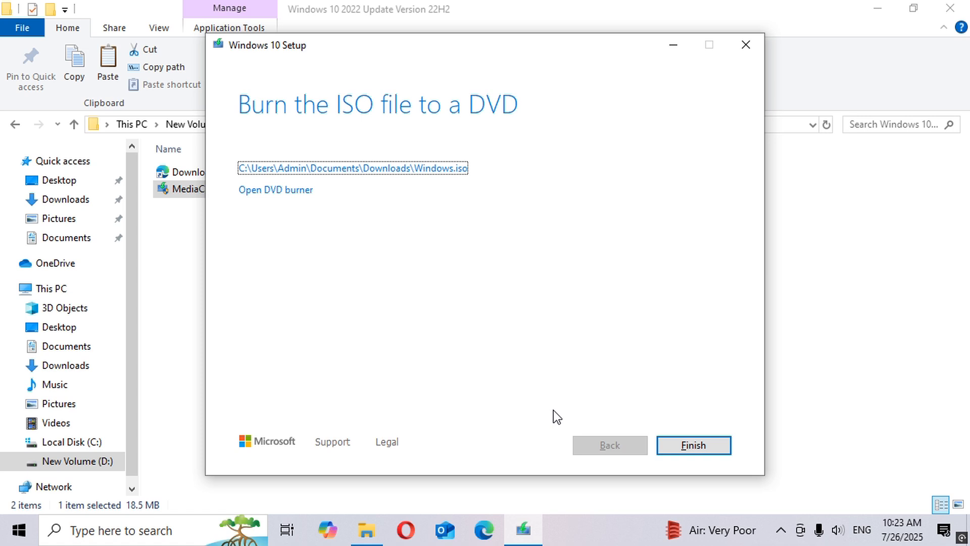
{"action": "left_click", "coordinate": [684, 446]}
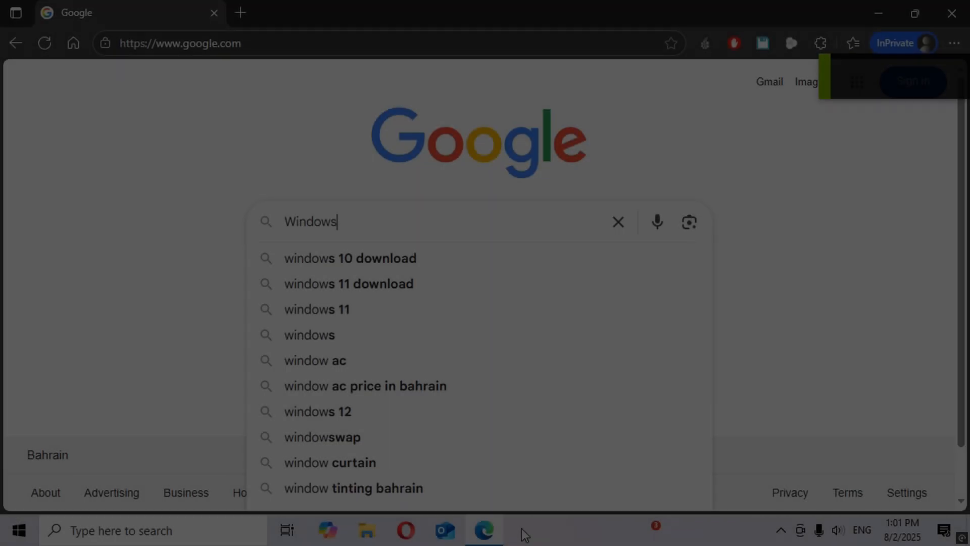
In the web browser, search Google for "windows 11 download" and open Microsoft's Download Windows 11 page.
{"action": "type", "text": "11"}
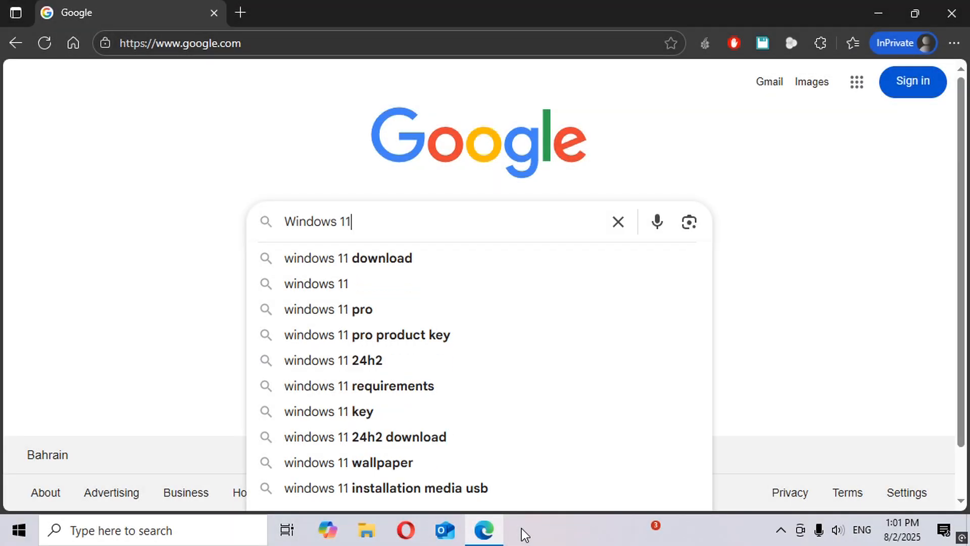
{"action": "left_click", "coordinate": [416, 263]}
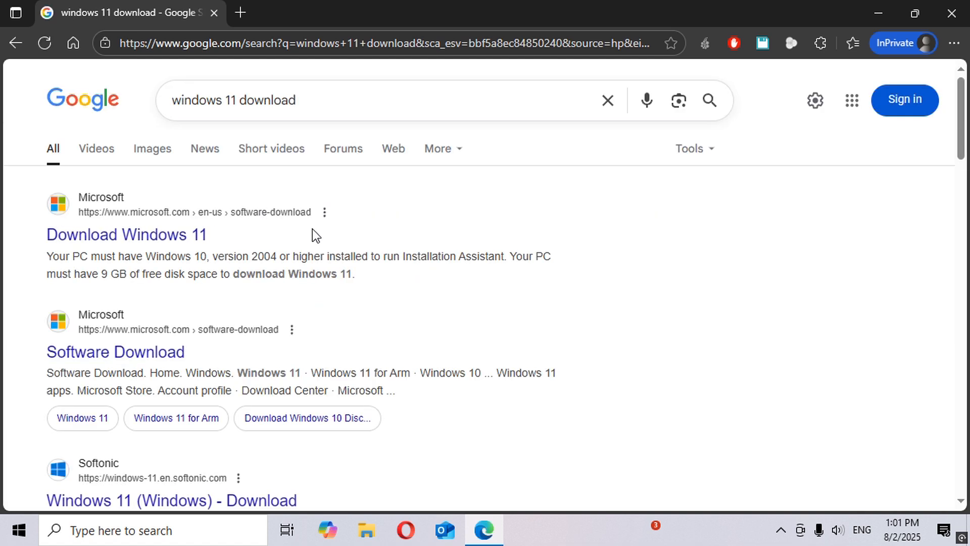
{"action": "left_click", "coordinate": [194, 234]}
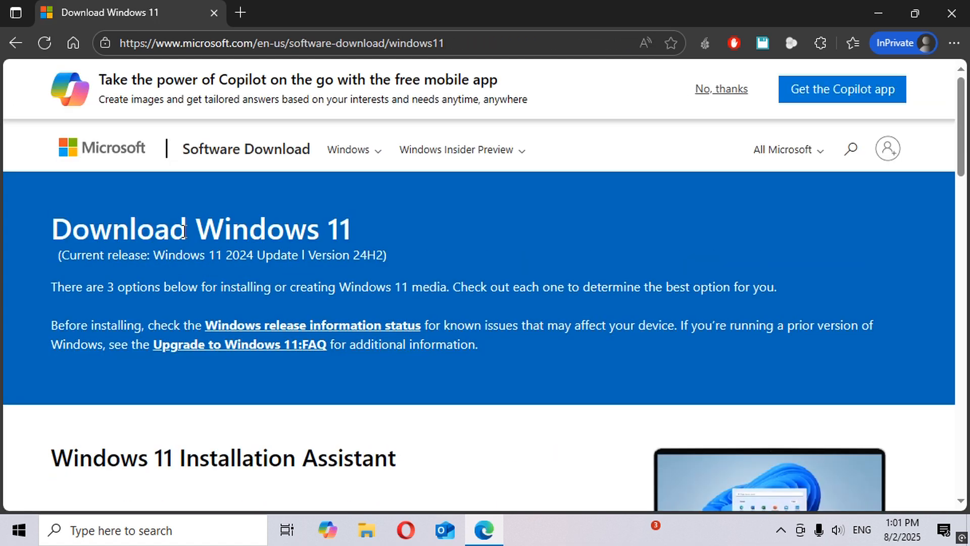
In the x64 disk image section, select Windows 11 (multi-edition ISO for x64 devices) and confirm the choice.
{"action": "scroll", "coordinate": [182, 231], "scroll_direction": "down", "scroll_amount": 10}
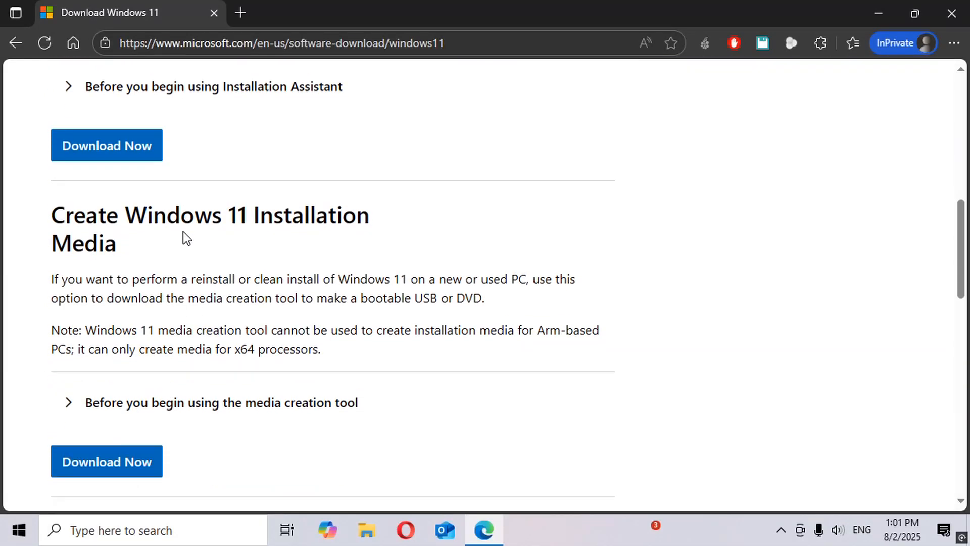
{"action": "scroll", "coordinate": [183, 232], "scroll_direction": "down", "scroll_amount": 2}
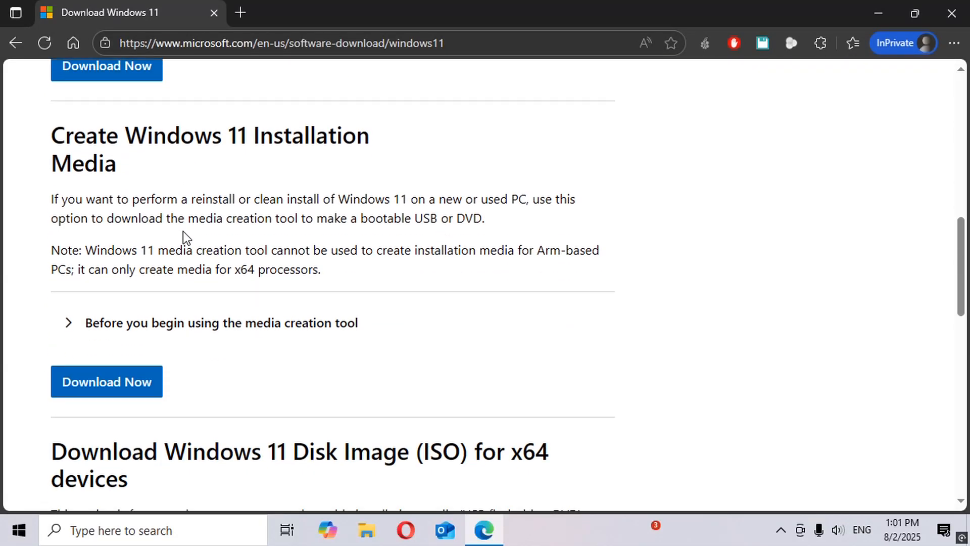
{"action": "scroll", "coordinate": [182, 231], "scroll_direction": "down", "scroll_amount": 6}
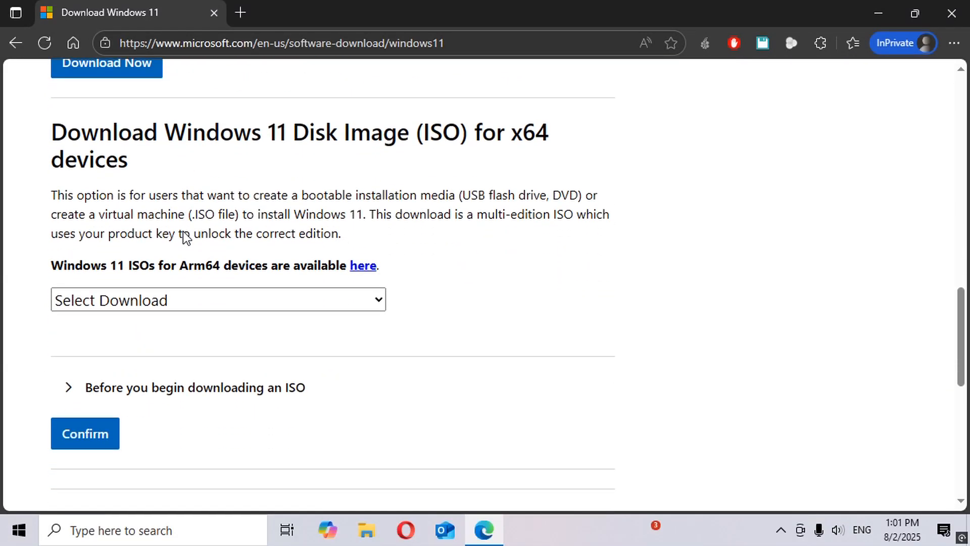
{"action": "left_click", "coordinate": [168, 297]}
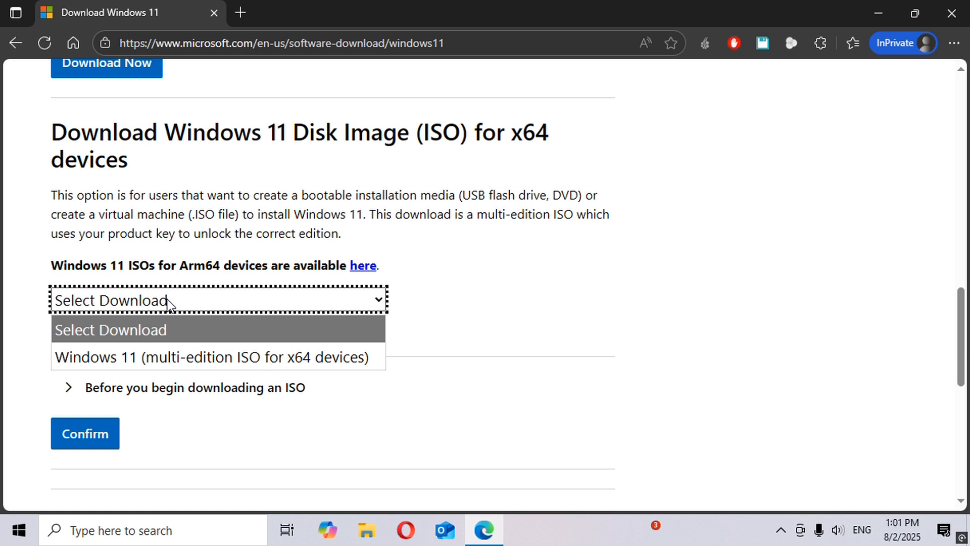
{"action": "left_click", "coordinate": [165, 359]}
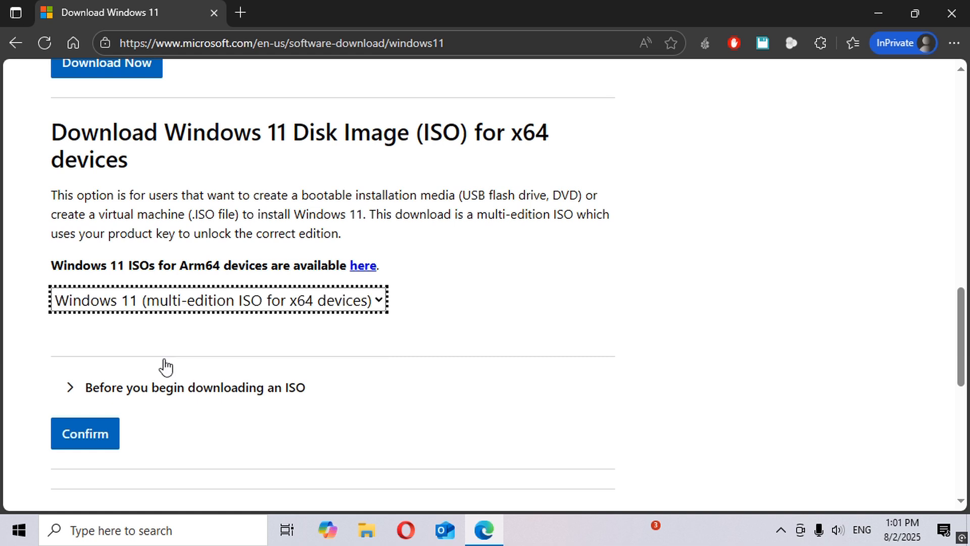
{"action": "left_click", "coordinate": [102, 435]}
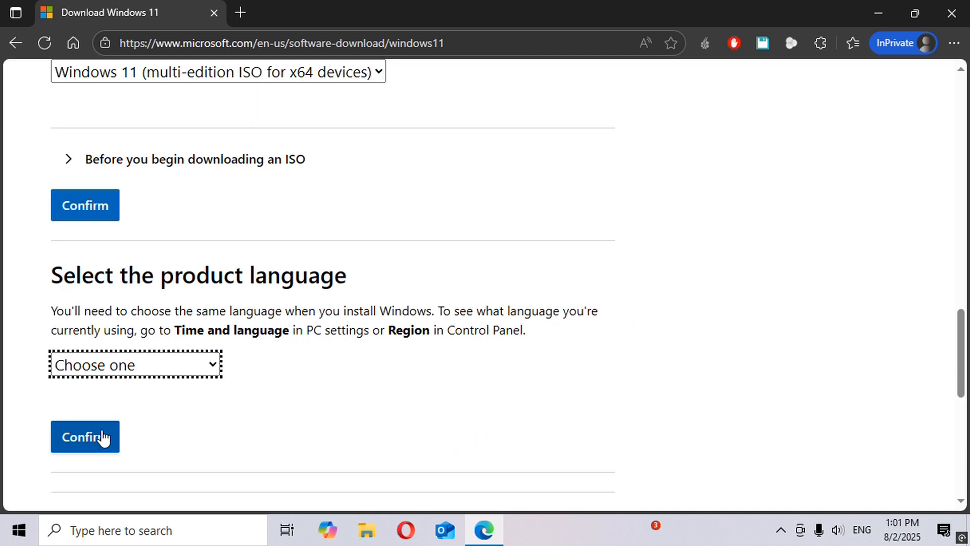
Confirm English International as the product language and start the 64-bit Windows 11 download.
{"action": "left_click", "coordinate": [103, 372]}
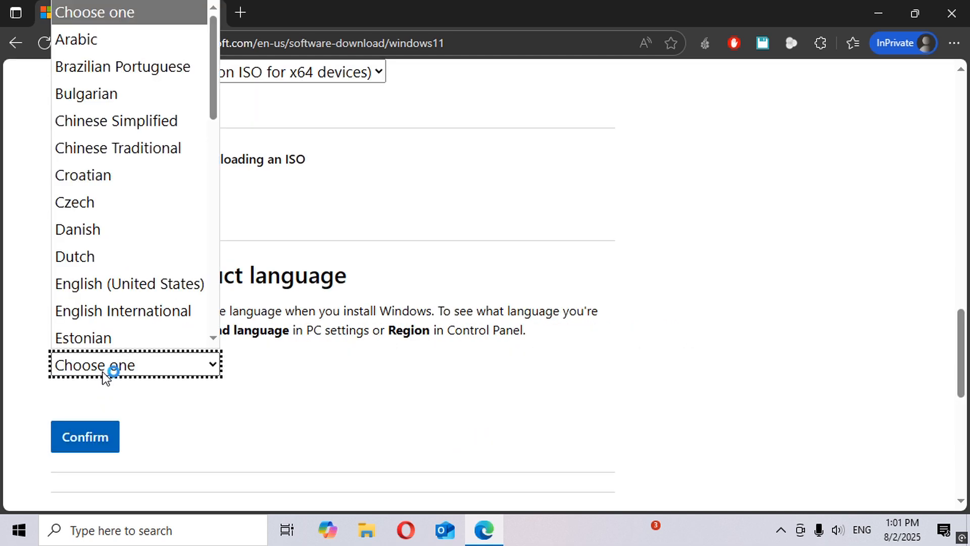
{"action": "left_click", "coordinate": [104, 314]}
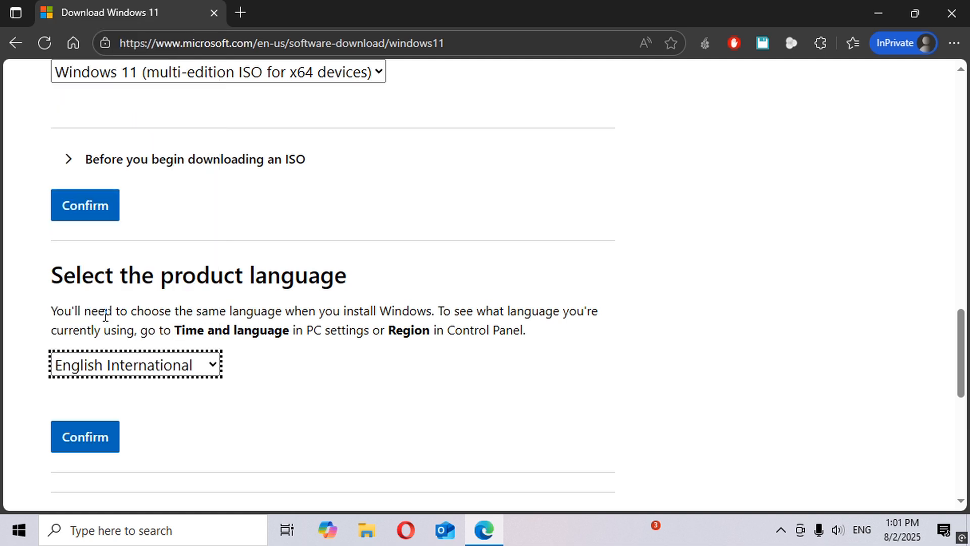
{"action": "left_click", "coordinate": [90, 436]}
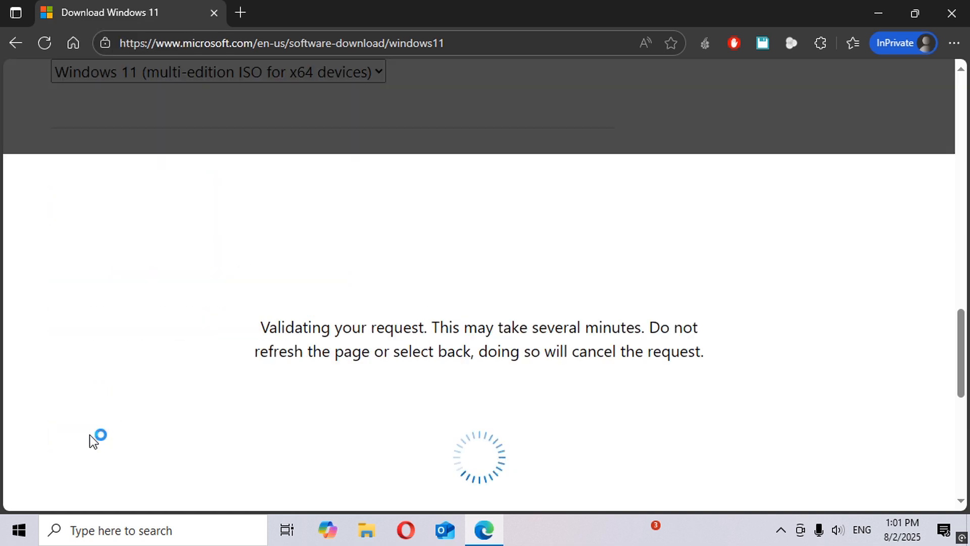
{"action": "scroll", "coordinate": [89, 434], "scroll_direction": "down", "scroll_amount": 4}
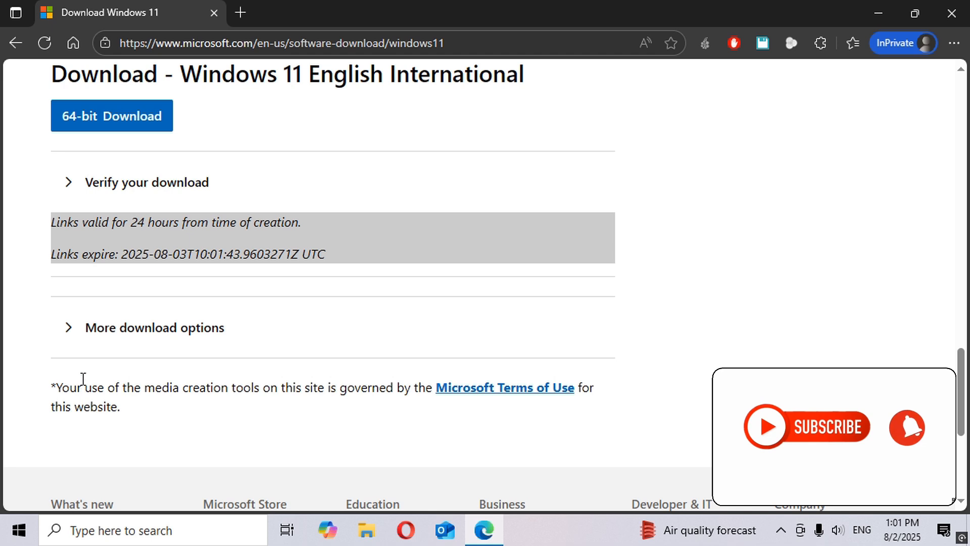
{"action": "scroll", "coordinate": [83, 379], "scroll_direction": "up", "scroll_amount": 3}
{"action": "left_click", "coordinate": [105, 279]}
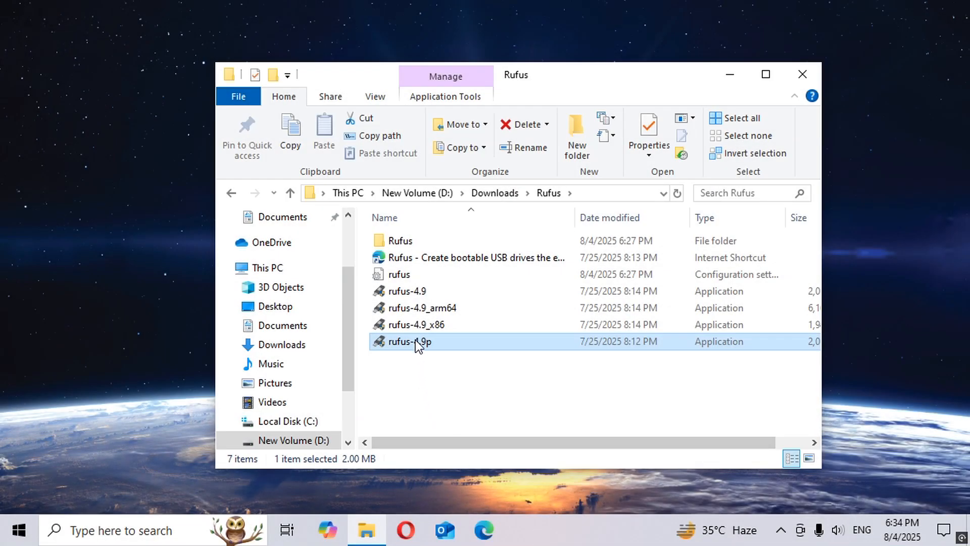
Launch rufus-4.9p from the Rufus folder, allow it to make changes, and load the Windows 10 Eng 32 bit image.
{"action": "double_click", "coordinate": [416, 342]}
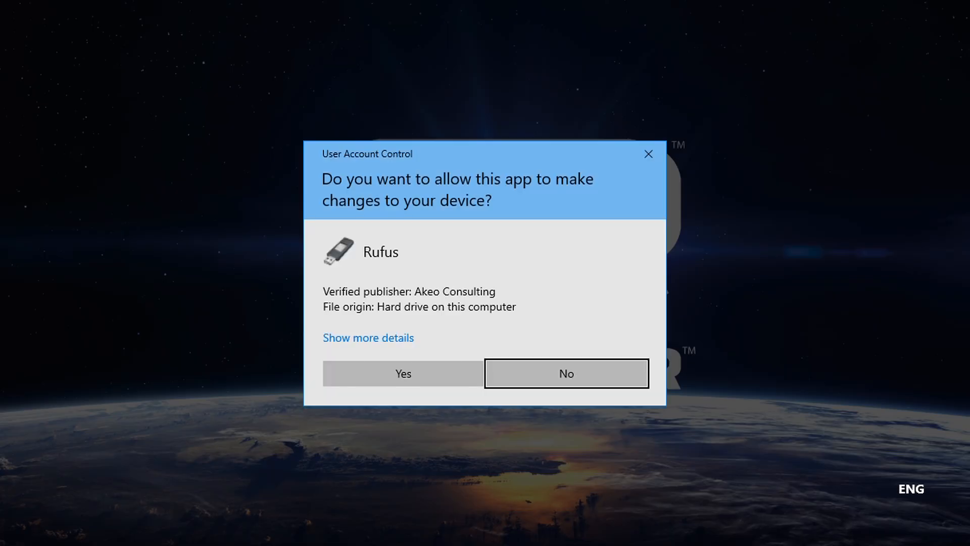
{"action": "left_click", "coordinate": [425, 386]}
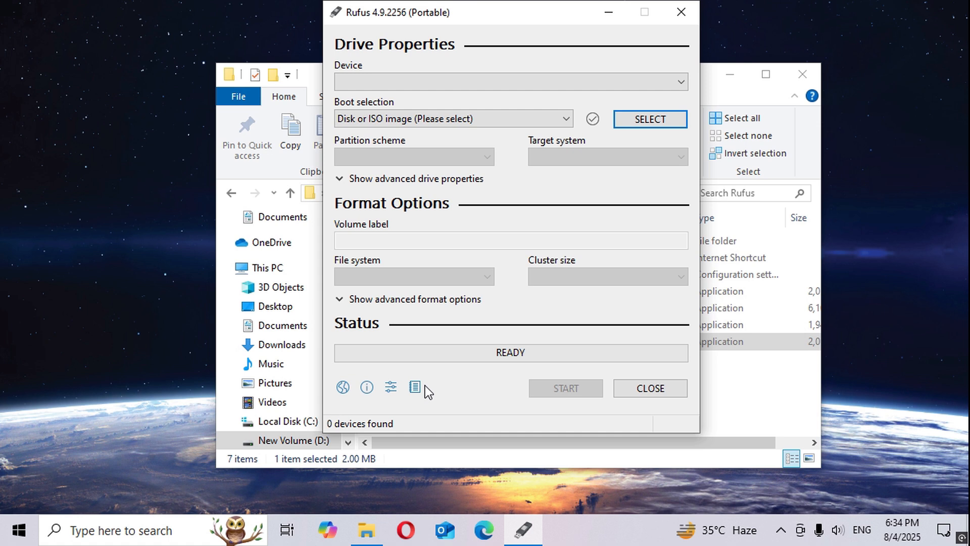
{"action": "left_click", "coordinate": [625, 124]}
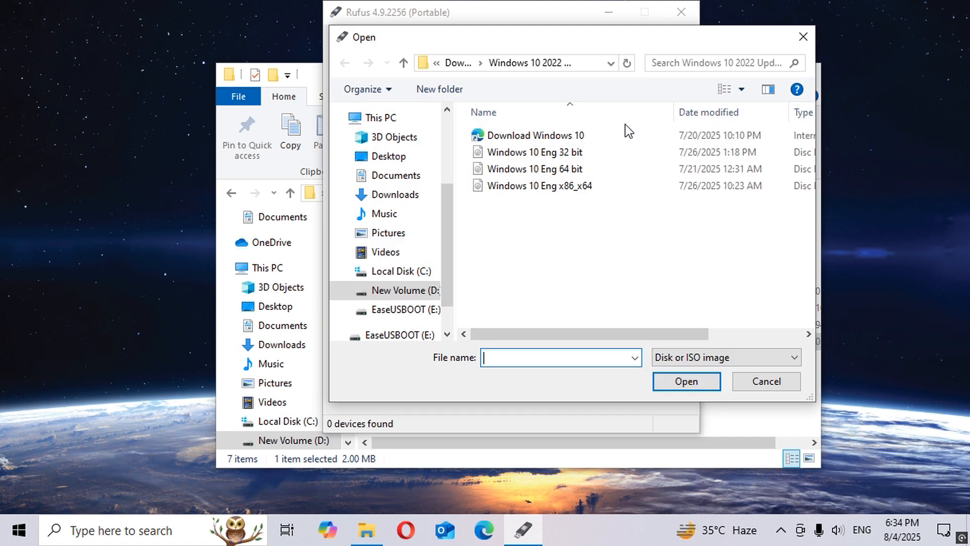
{"action": "left_click", "coordinate": [575, 150]}
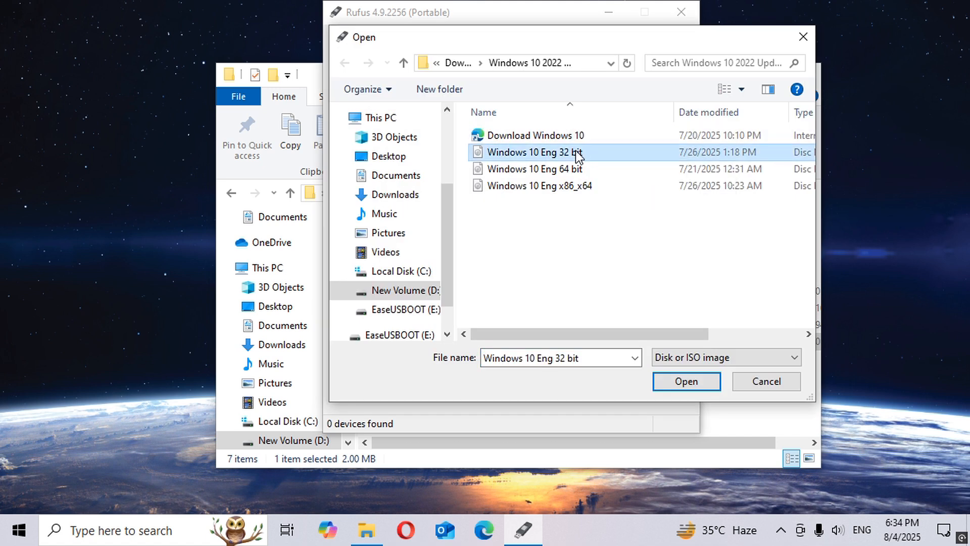
{"action": "left_click", "coordinate": [686, 382]}
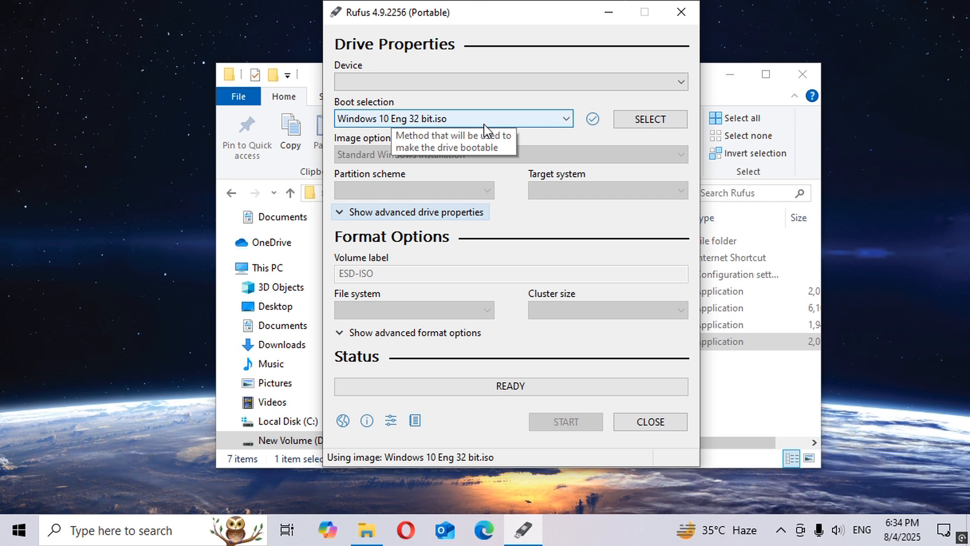
Show the advanced drive properties, enable List USB Hard Drives, and choose EaseUSBOOT (E:) [1TB] as the device.
{"action": "left_click", "coordinate": [498, 81]}
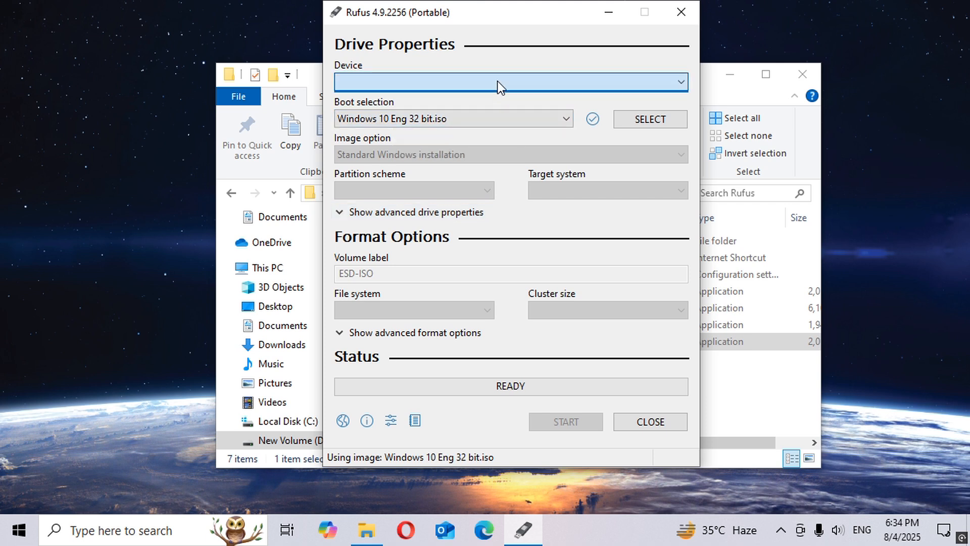
{"action": "left_click", "coordinate": [416, 214]}
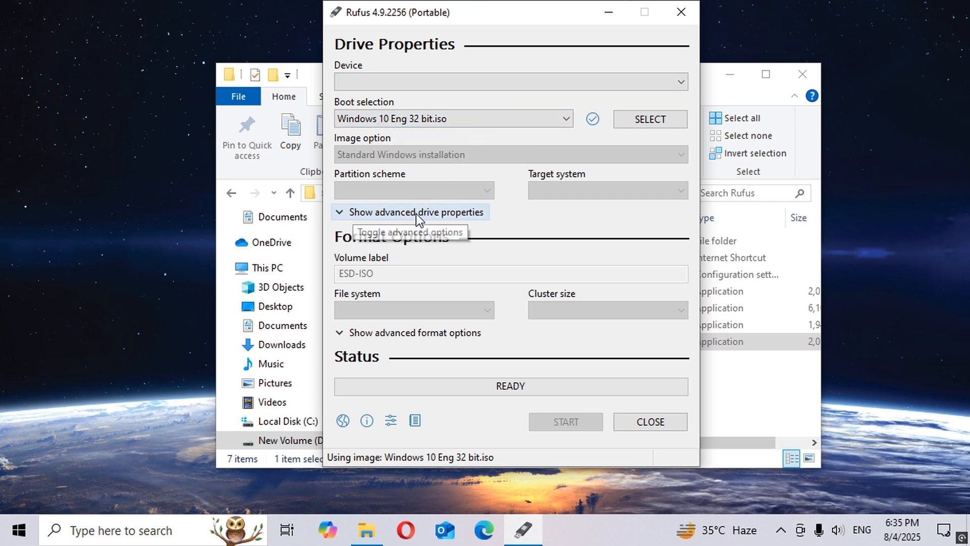
{"action": "left_click", "coordinate": [417, 213]}
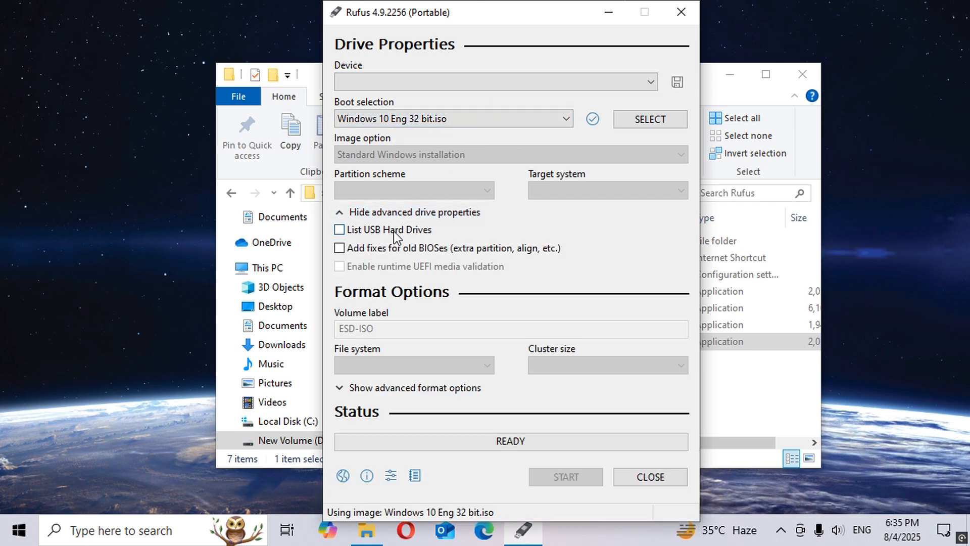
{"action": "left_click", "coordinate": [348, 229]}
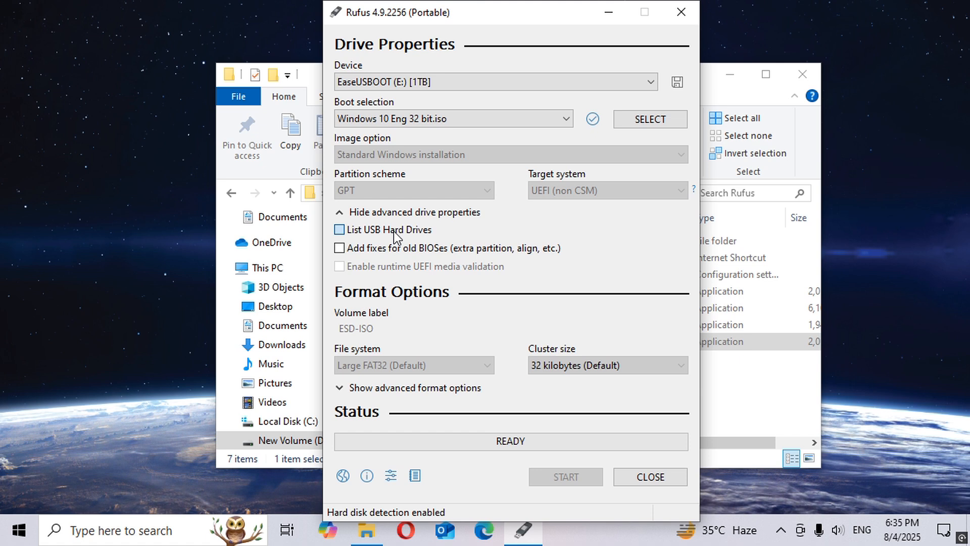
{"action": "left_click", "coordinate": [456, 82]}
{"action": "left_click", "coordinate": [455, 80]}
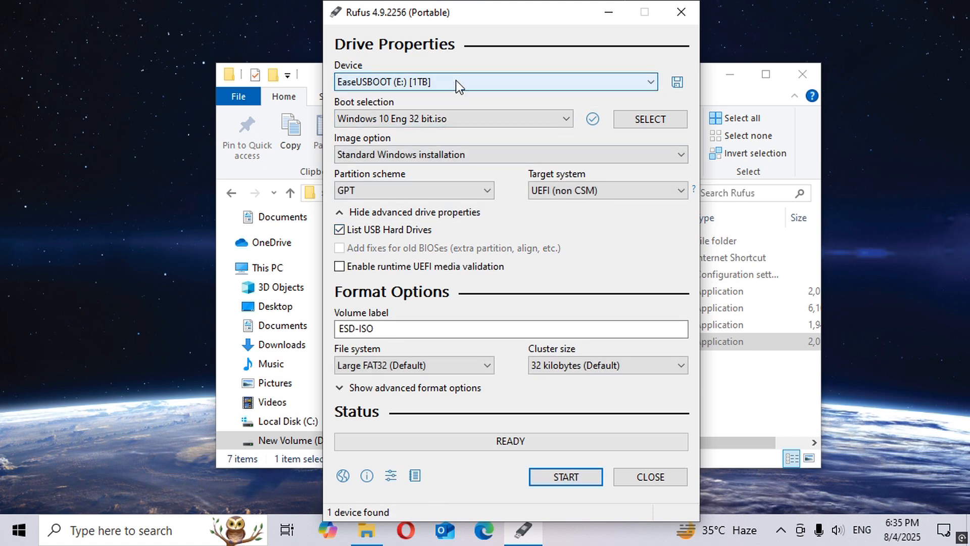
Set the image option to Windows To Go and, after trying MBR, set the partition scheme to GPT.
{"action": "left_click", "coordinate": [448, 155]}
{"action": "left_click", "coordinate": [397, 182]}
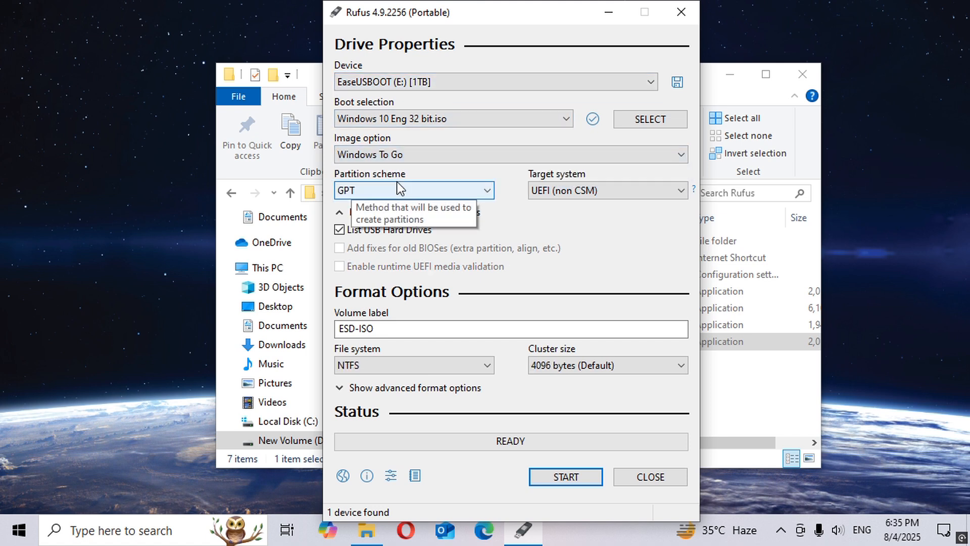
{"action": "left_click", "coordinate": [449, 191]}
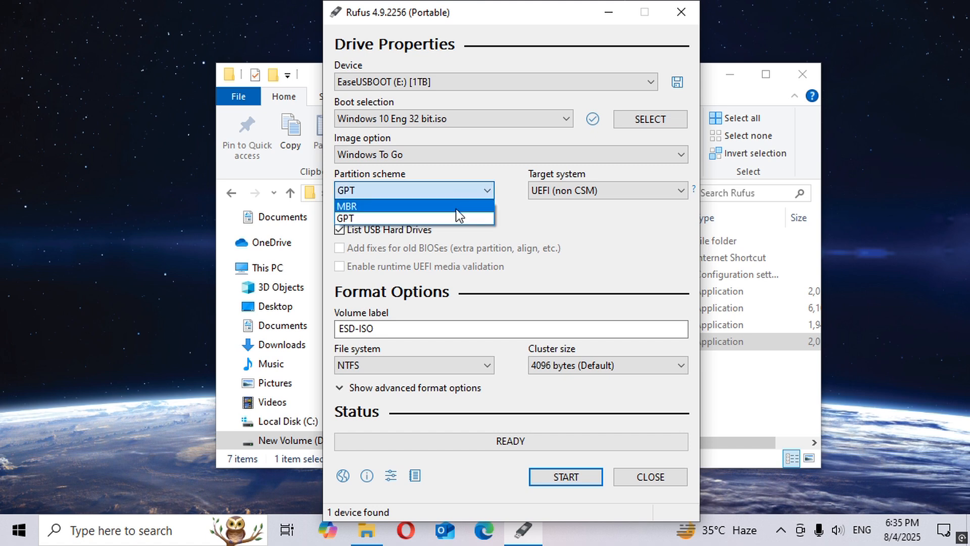
{"action": "left_click", "coordinate": [455, 207]}
{"action": "left_click", "coordinate": [456, 190]}
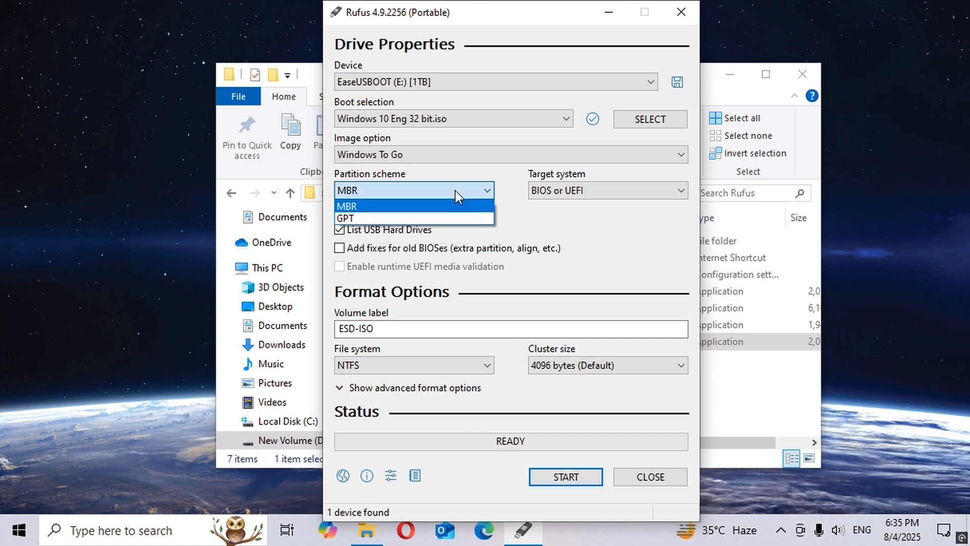
{"action": "left_click", "coordinate": [459, 215]}
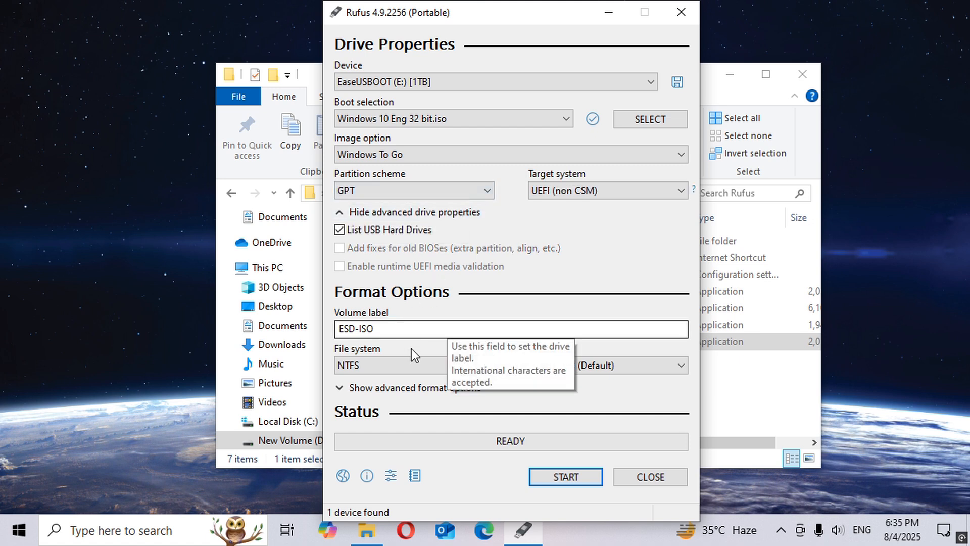
Start creating the drive and choose Windows 10 Pro as the version to install.
{"action": "left_click", "coordinate": [540, 479]}
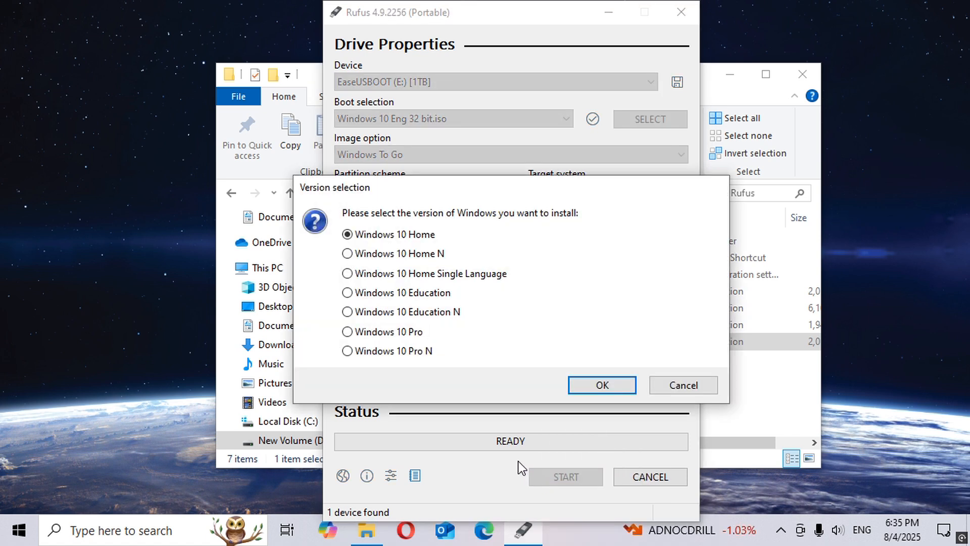
{"action": "left_click", "coordinate": [416, 334]}
{"action": "left_click", "coordinate": [582, 385]}
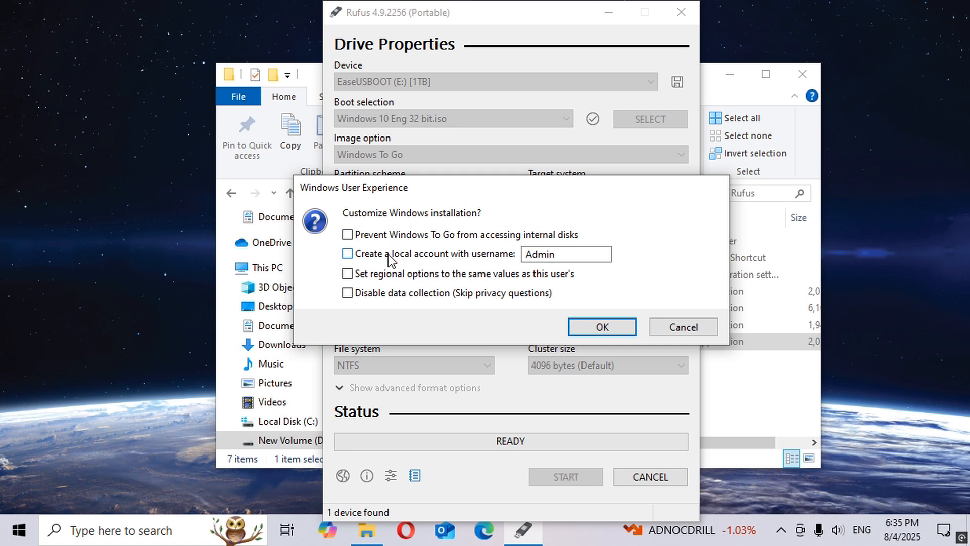
Enable the local account Admin, the same regional options and disabled data collection, and accept the bootloader and data-loss warnings to write the drive.
{"action": "left_click", "coordinate": [388, 254]}
{"action": "left_click", "coordinate": [399, 274]}
{"action": "left_click", "coordinate": [417, 294]}
{"action": "left_click", "coordinate": [580, 327]}
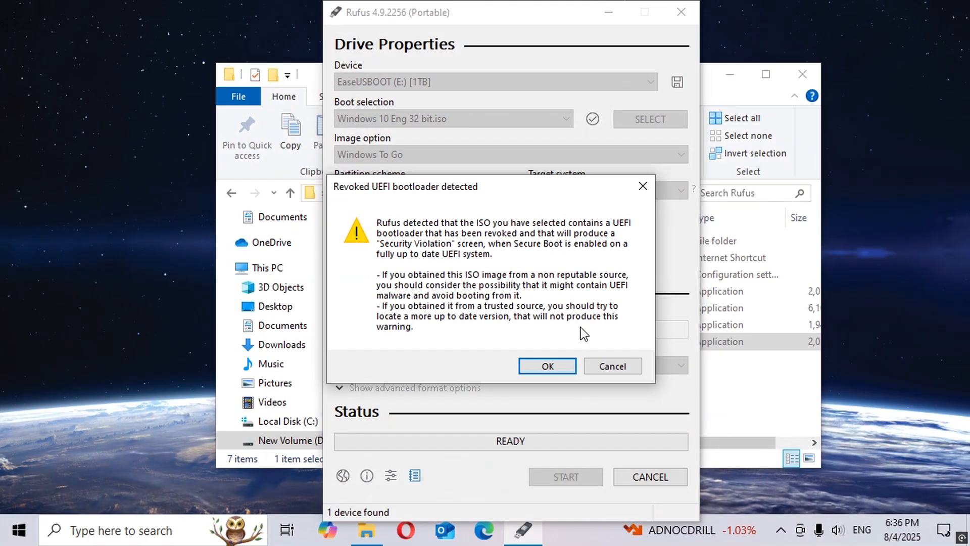
{"action": "left_click", "coordinate": [550, 366]}
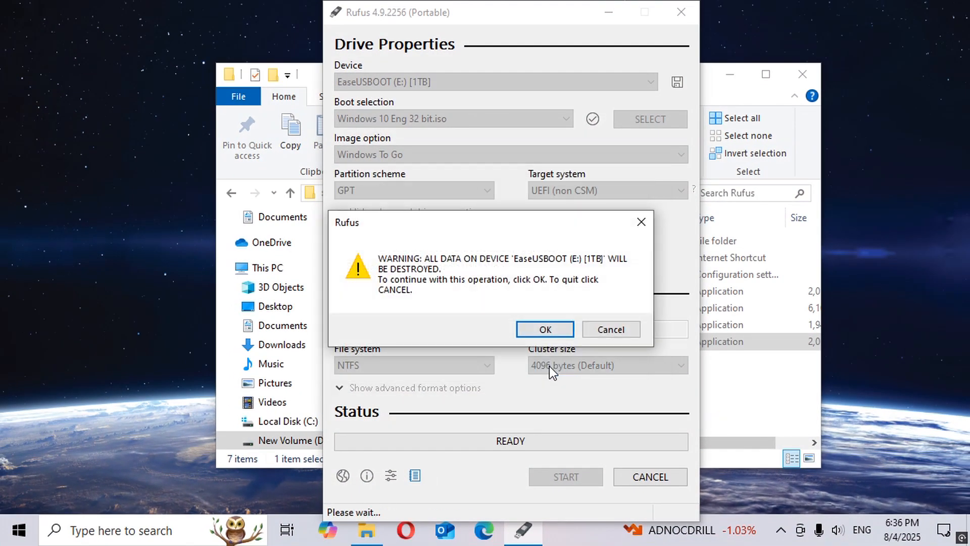
{"action": "left_click", "coordinate": [545, 333]}
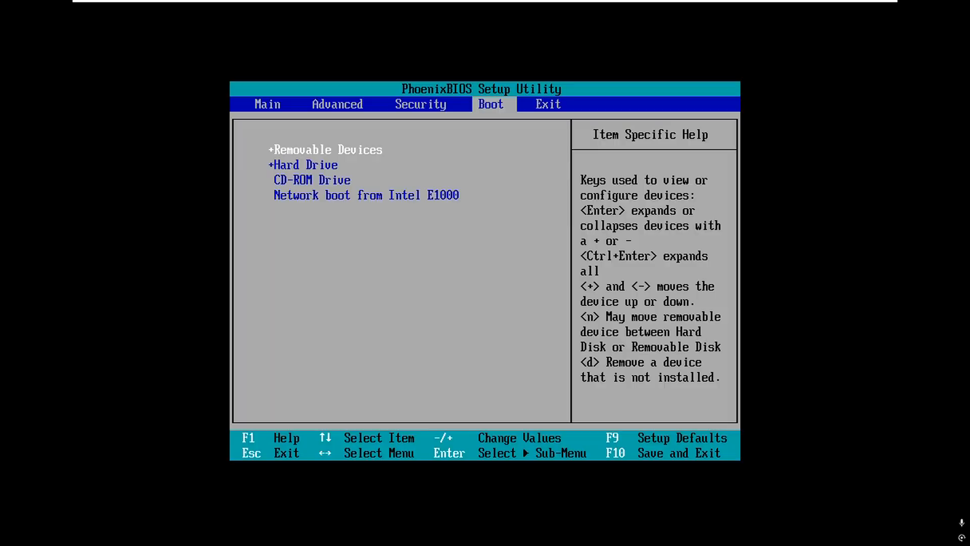
In the PhoenixBIOS Setup Utility, examine the boot device order from Removable Devices to Network boot from Intel E1000.
{"action": "key", "text": "Down"}
{"action": "key", "text": "Down"}
{"action": "key", "text": "Down"}
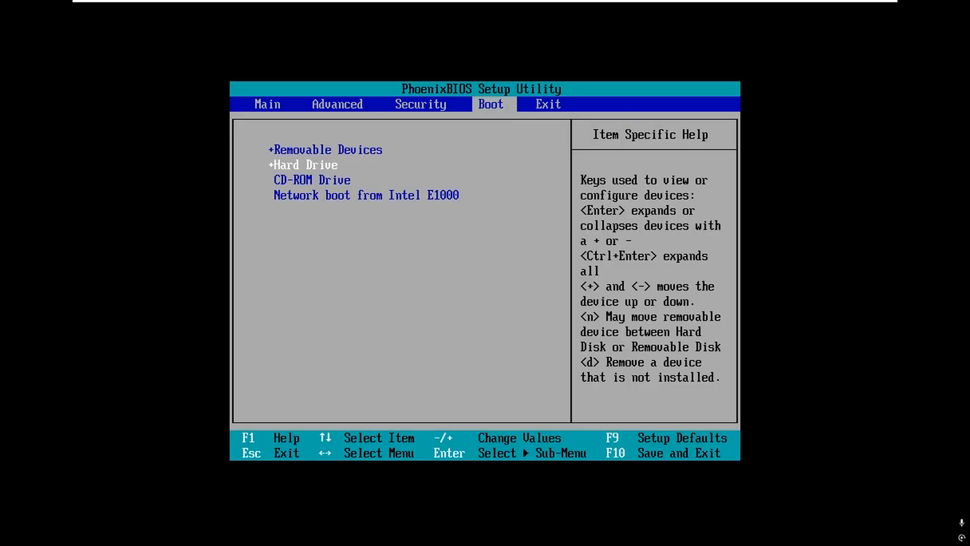
{"action": "key", "text": "Up"}
{"action": "key", "text": "Up"}
{"action": "key", "text": "Up"}
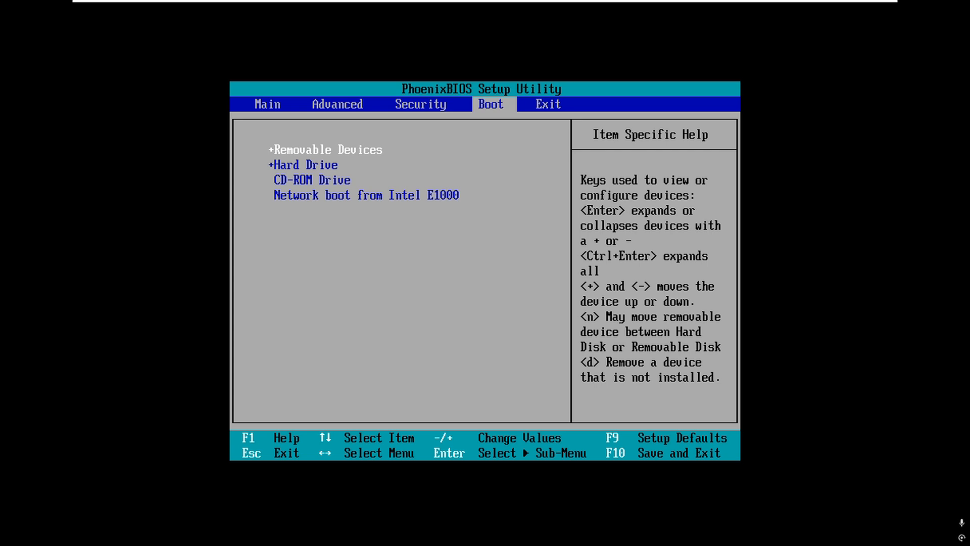
{"action": "key", "text": "Down"}
{"action": "key", "text": "Down"}
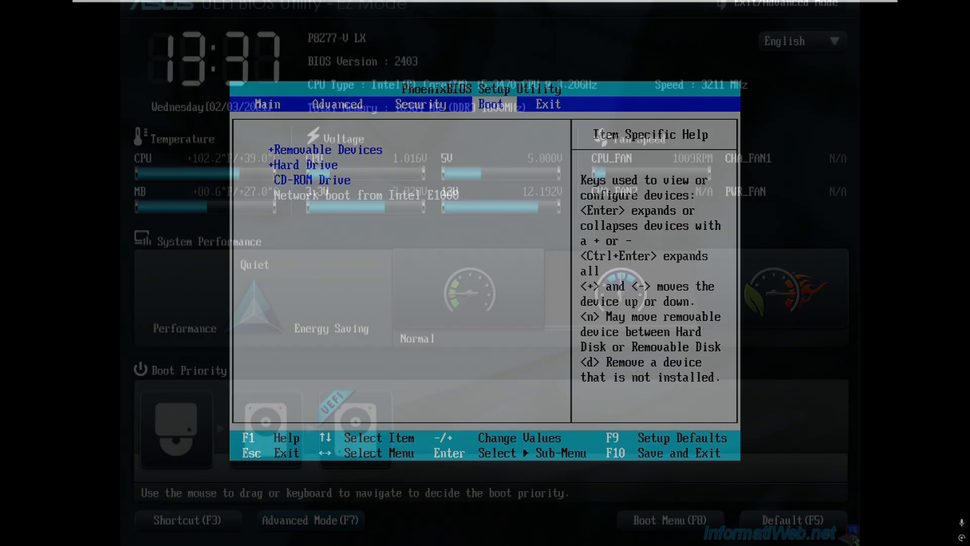